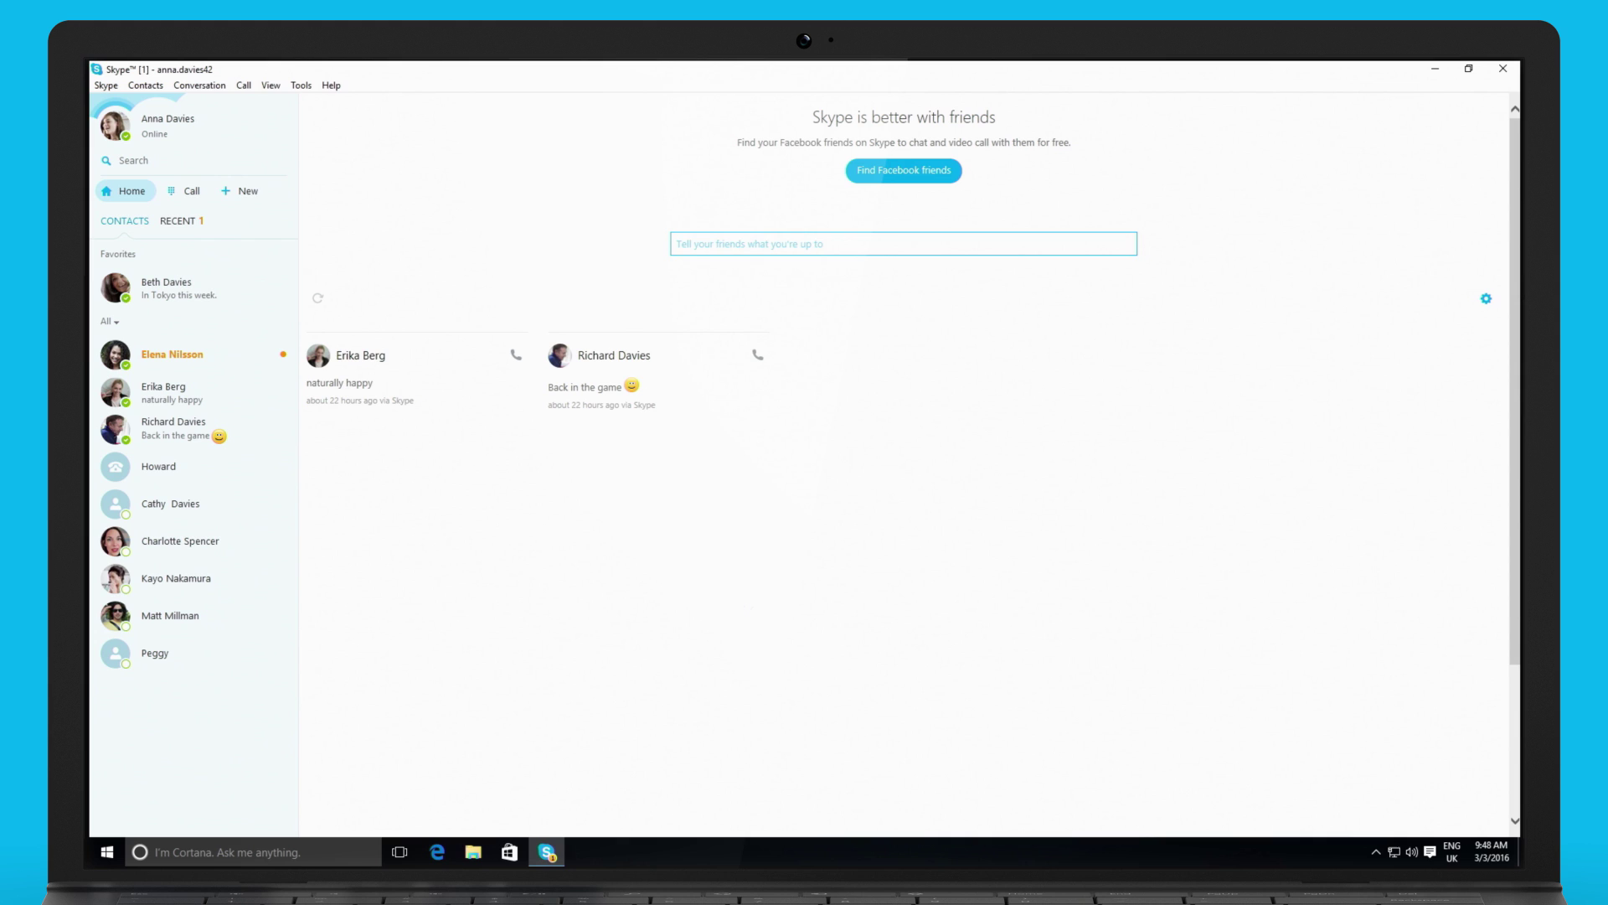
# Open the 'naturally happy' chat and send a reply about handing in the history paper at 3.
pyautogui.click(165, 392)
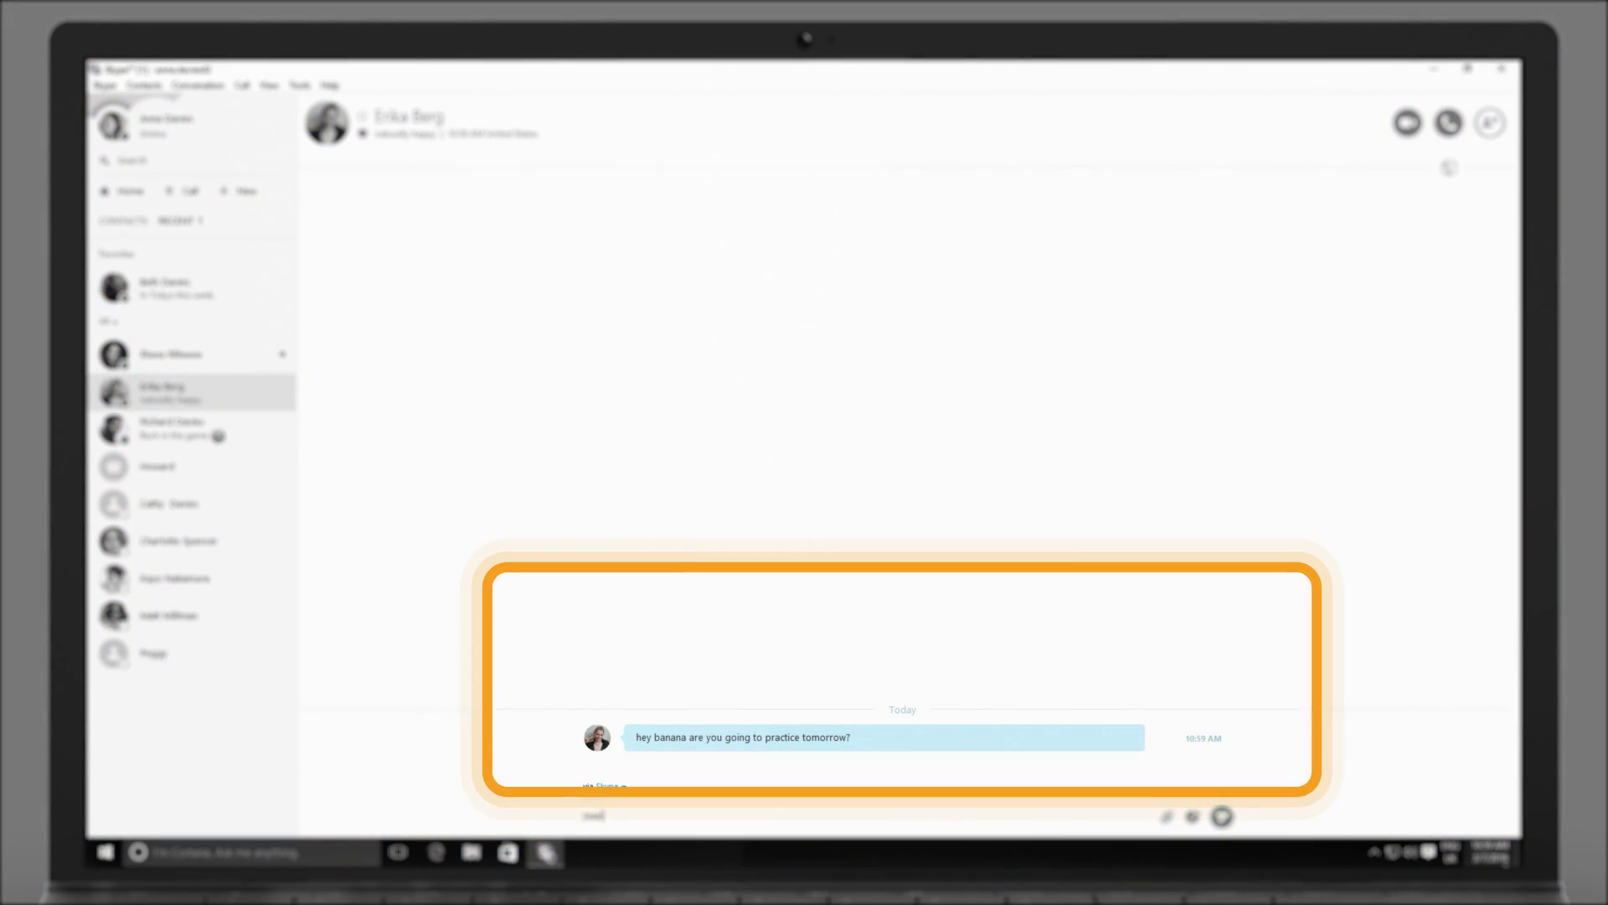
pyautogui.write('yeah ive g')
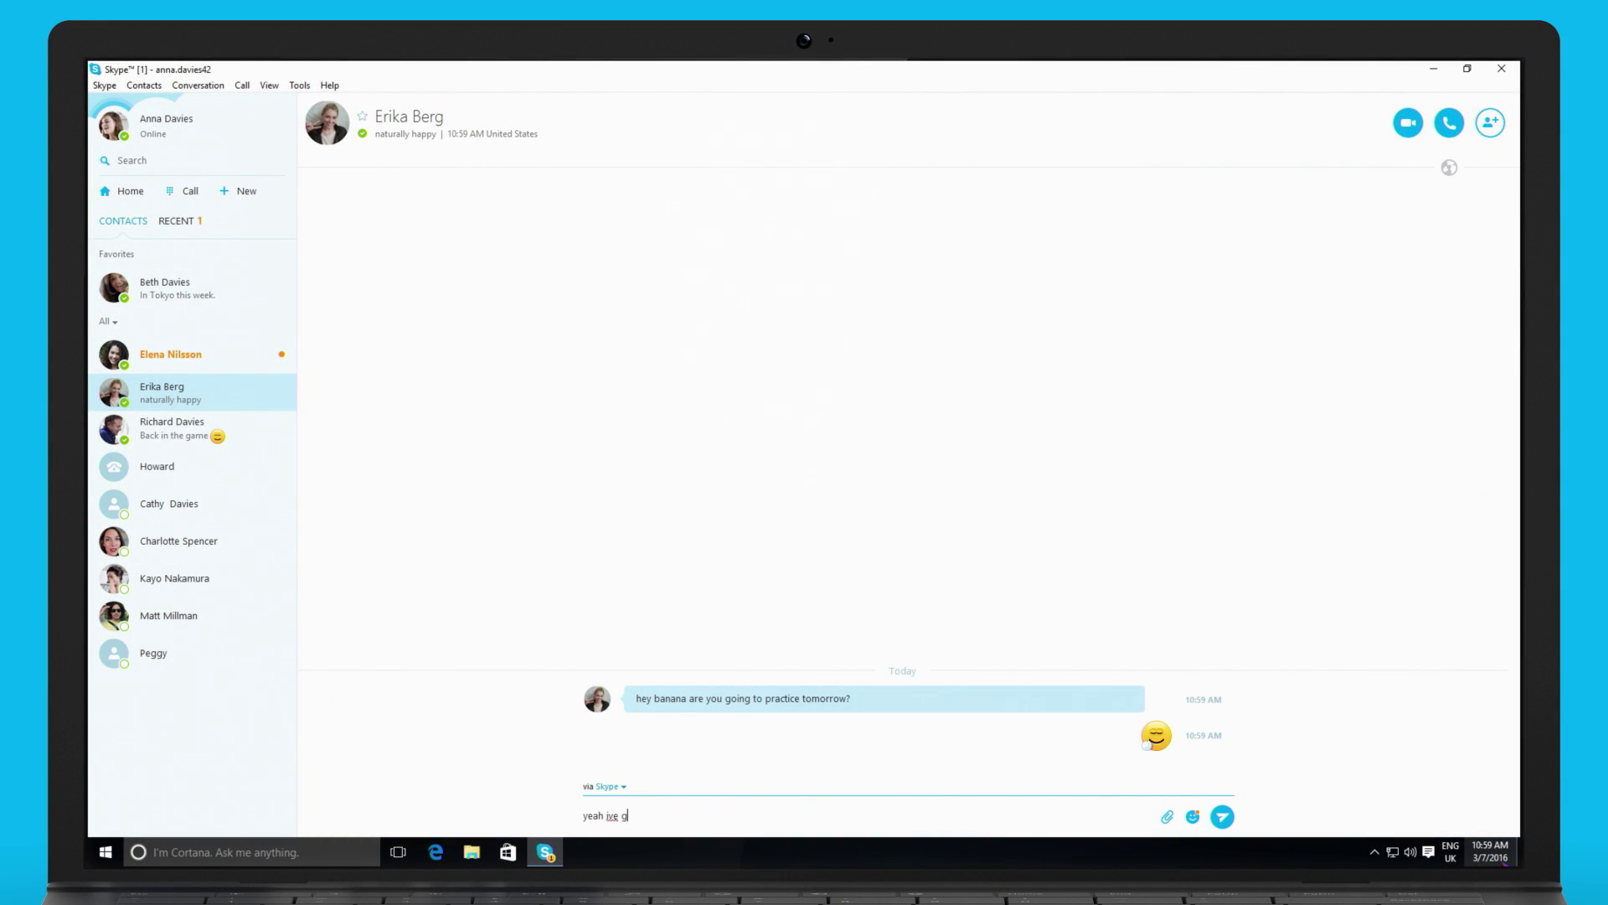
pyautogui.write('ot to turn in my histo')
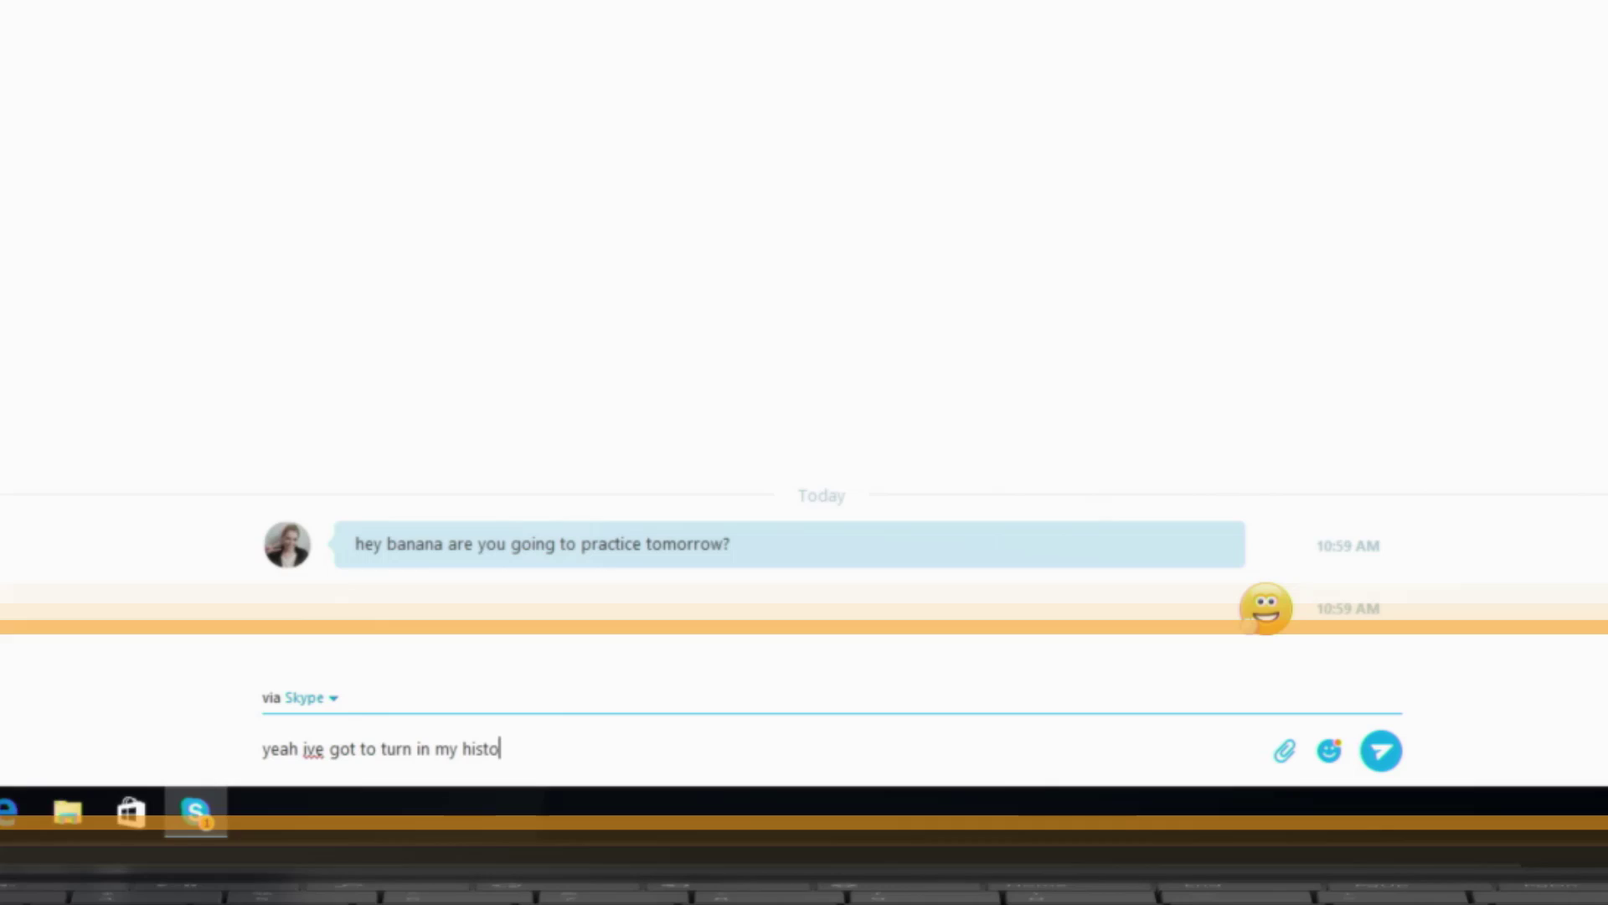
pyautogui.write('ry paper at 3 an')
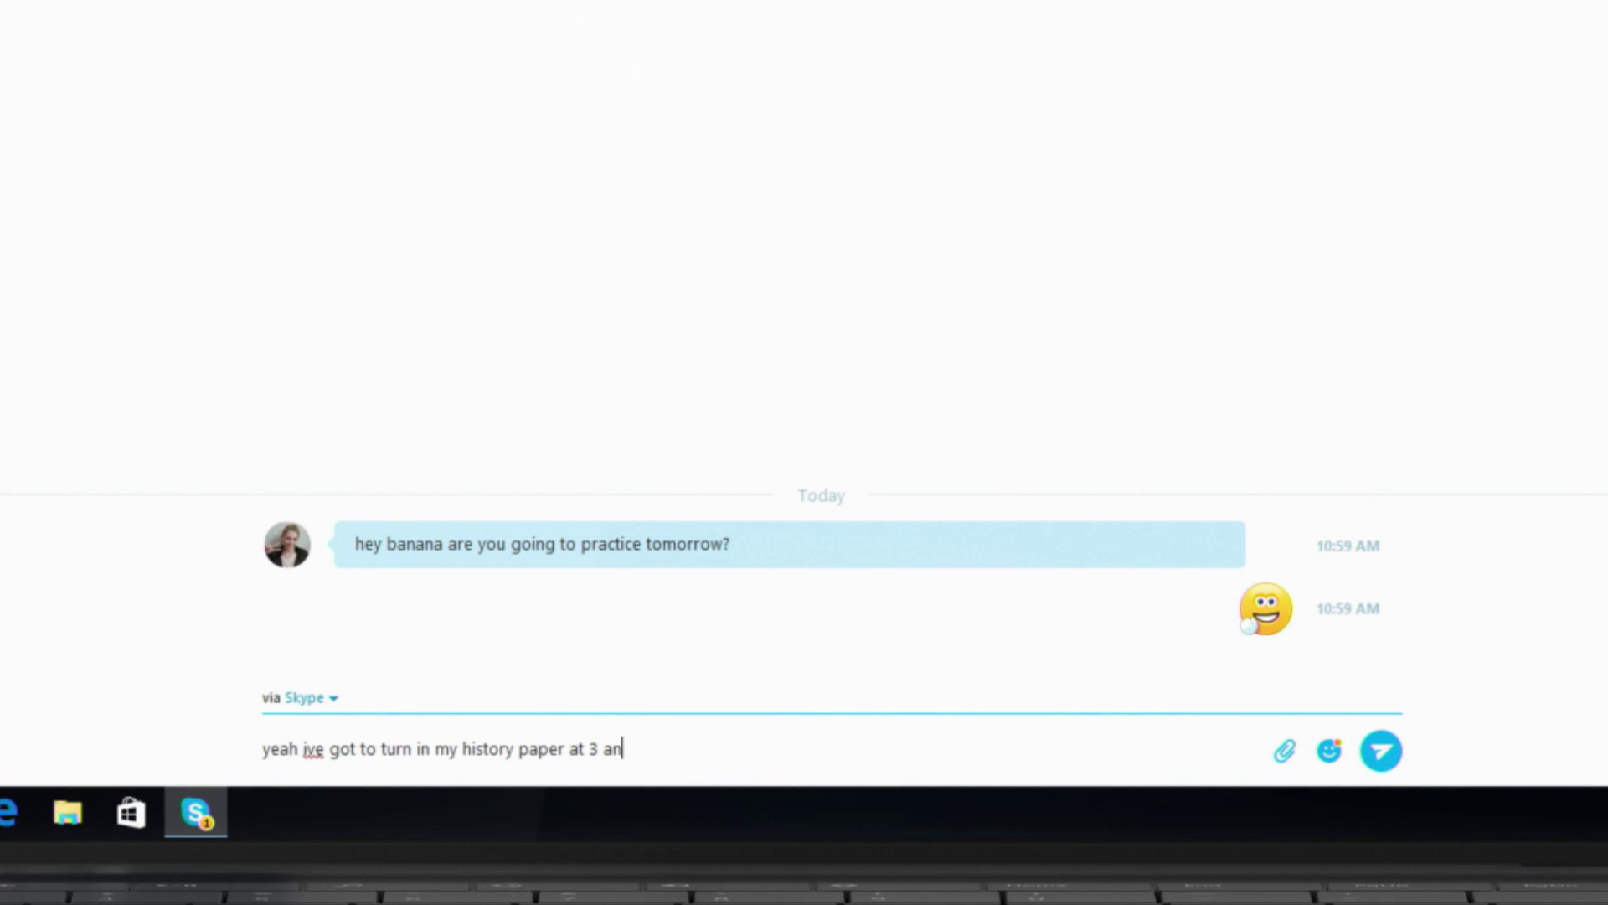
pyautogui.write("d I'm going straigh")
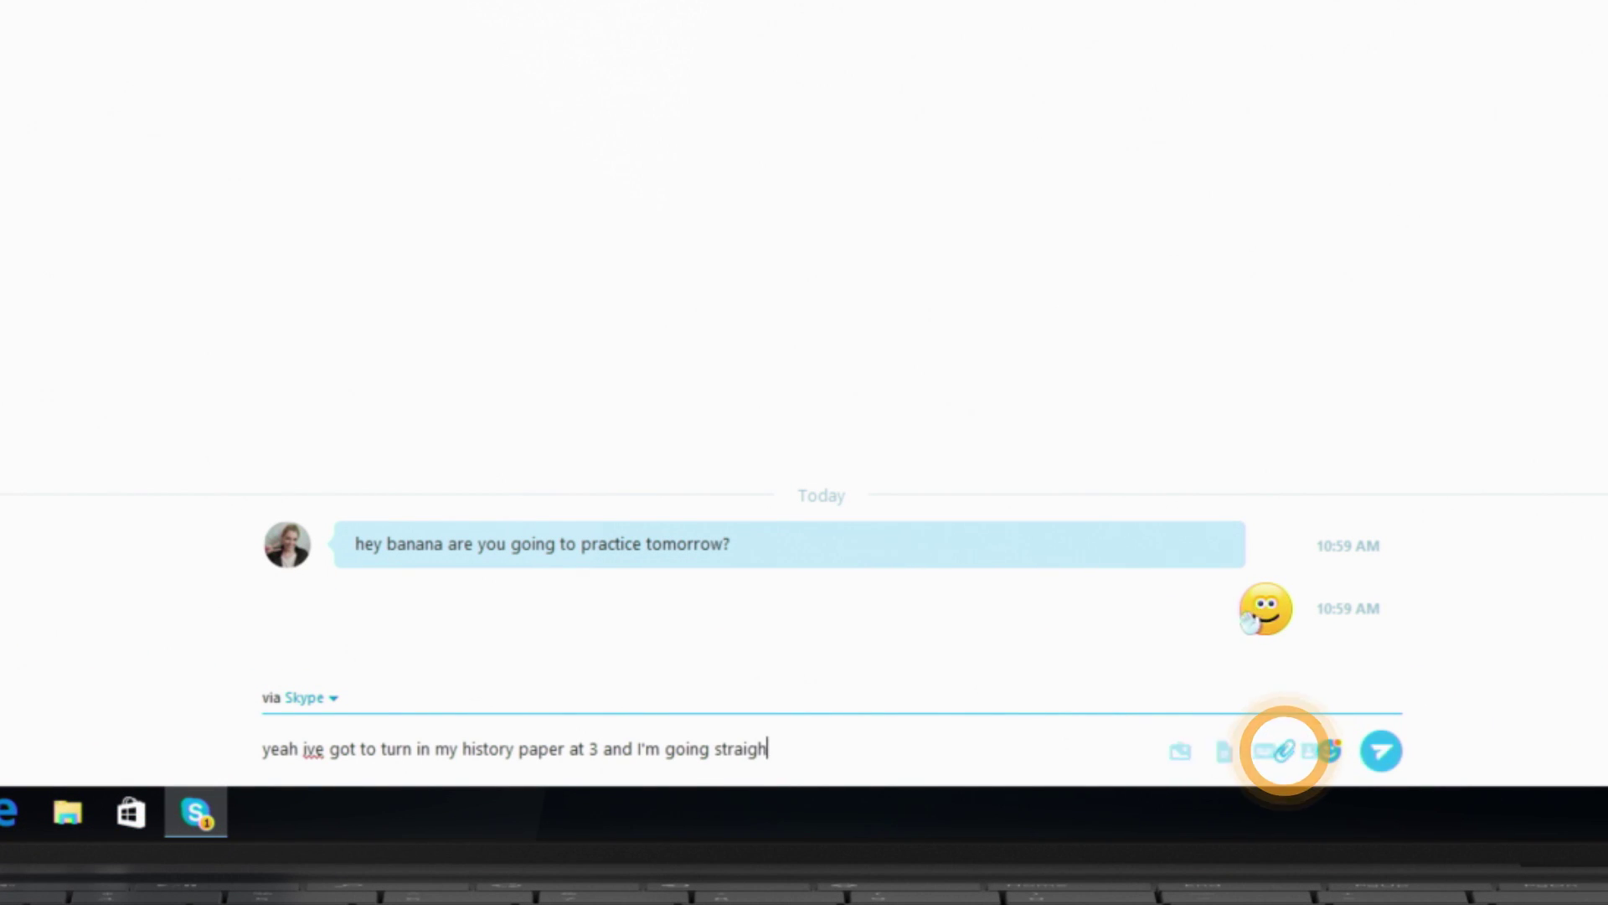
pyautogui.write('t there afterwards')
pyautogui.press('Return')
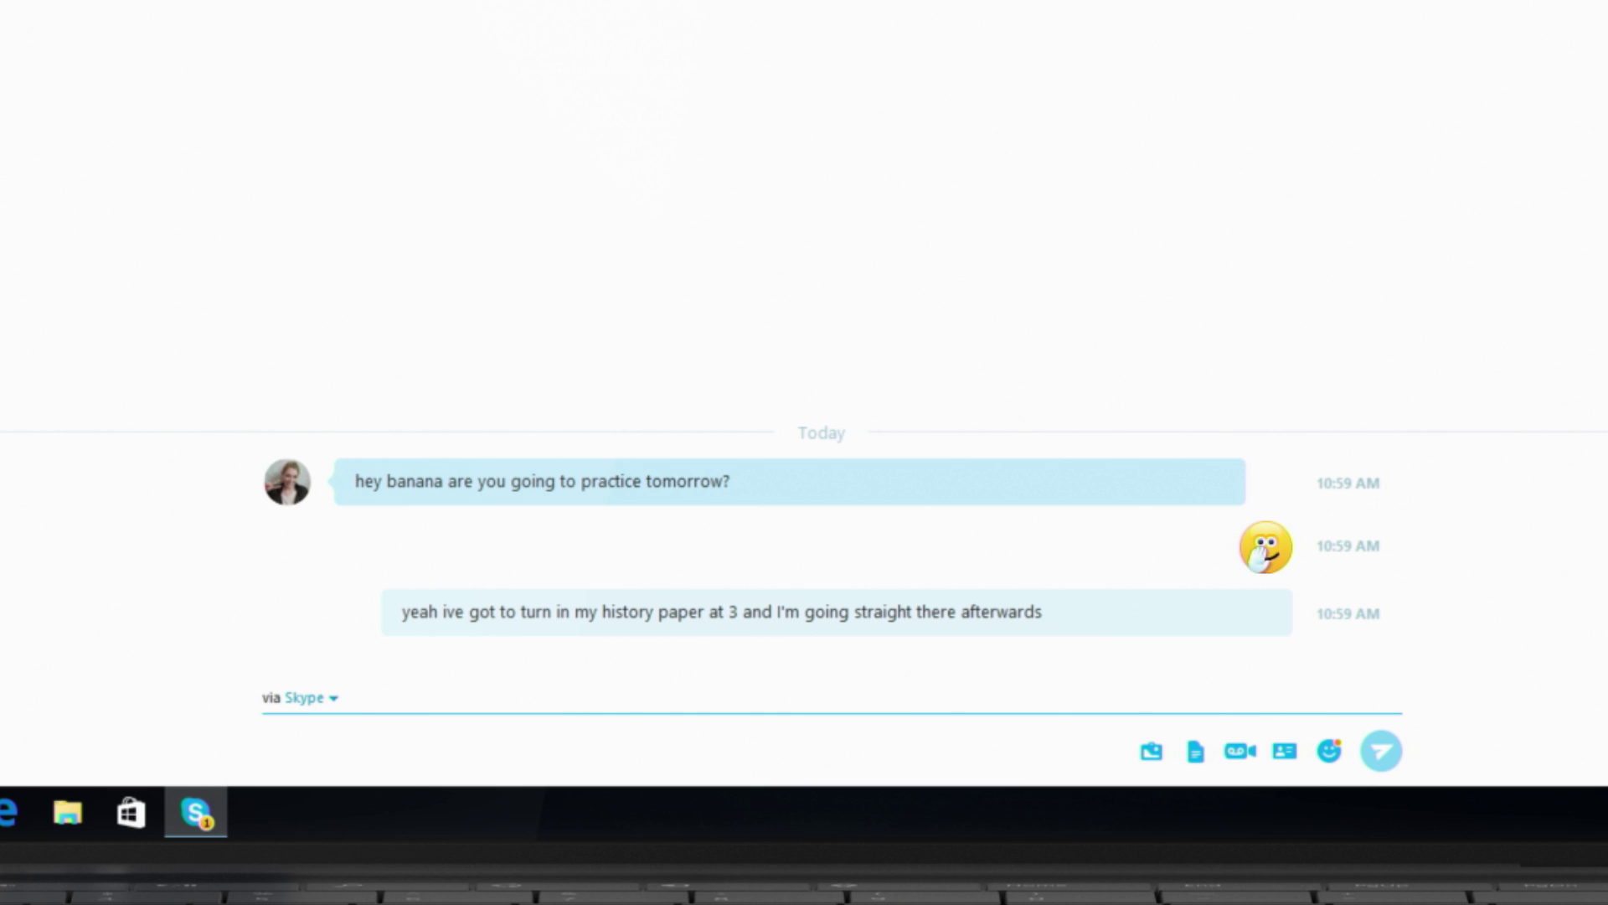
pyautogui.write('need a ride?')
# Send the messages 'need a ride?', 'sure, no prob' and 'which one?' in the conversation.
pyautogui.press('Return')
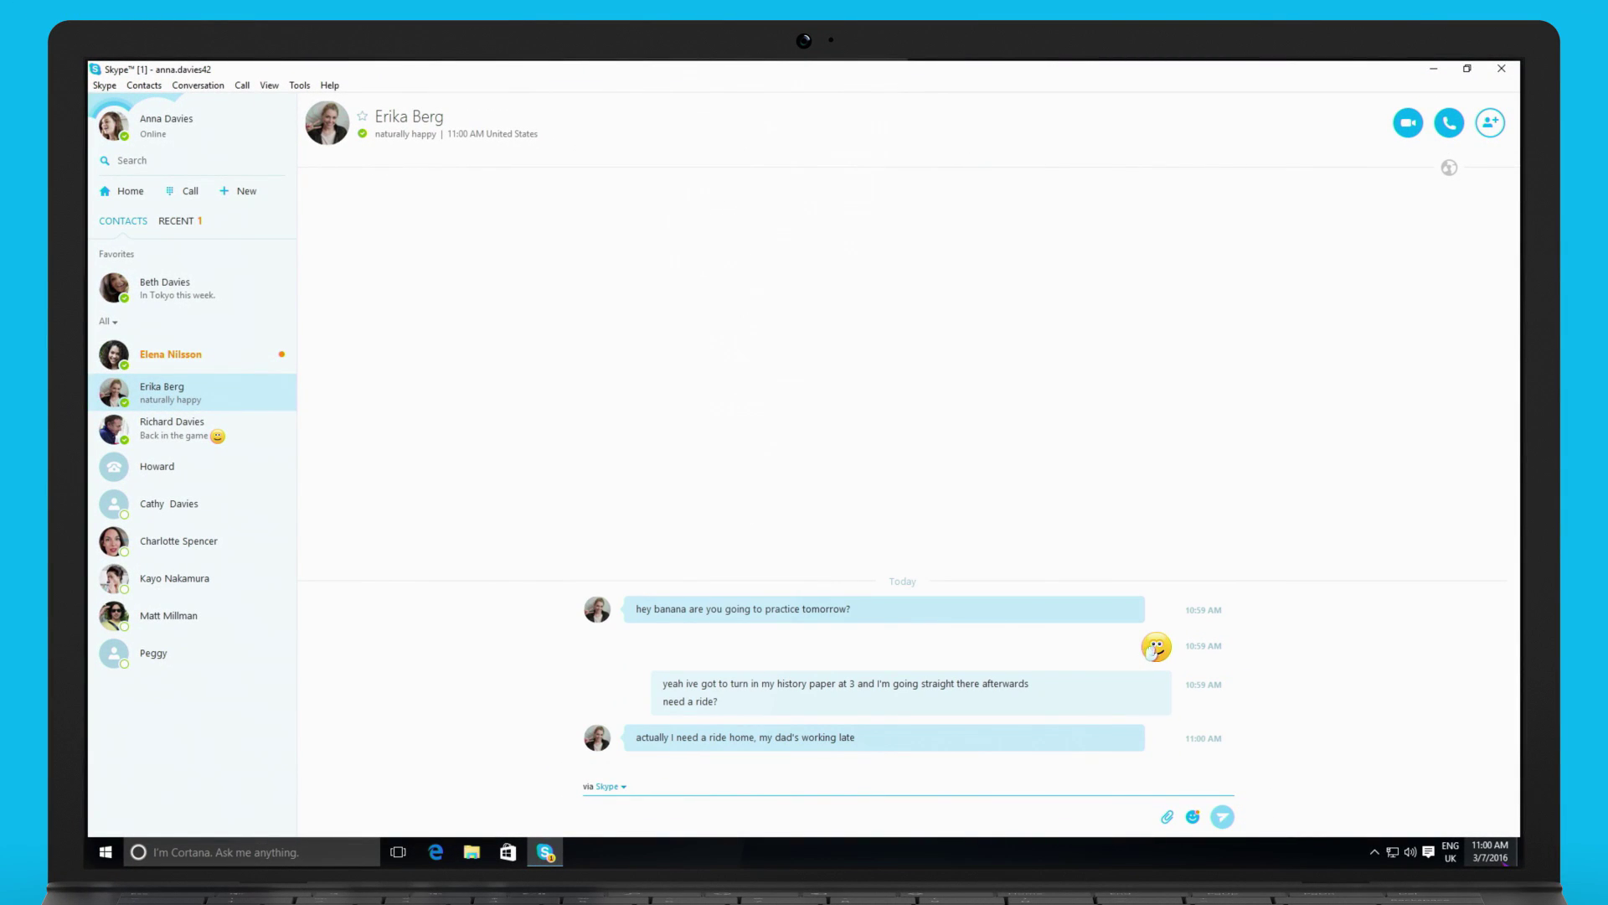
pyautogui.write('sure, no ')
pyautogui.write('prob')
pyautogui.press('Return')
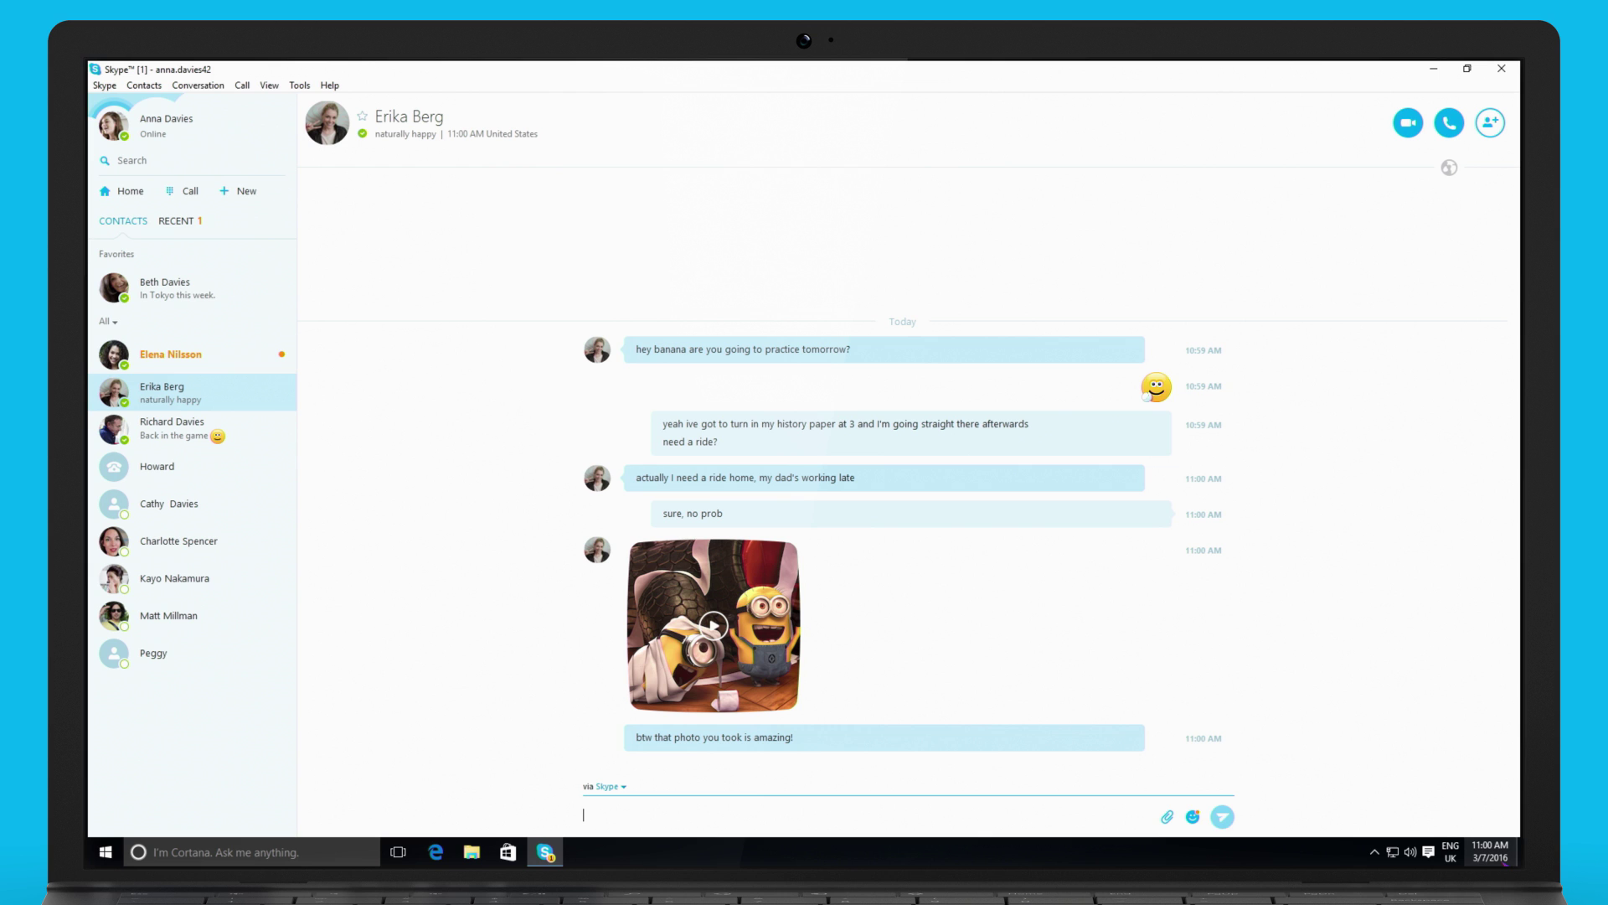
pyautogui.write('which one?')
pyautogui.press('Return')
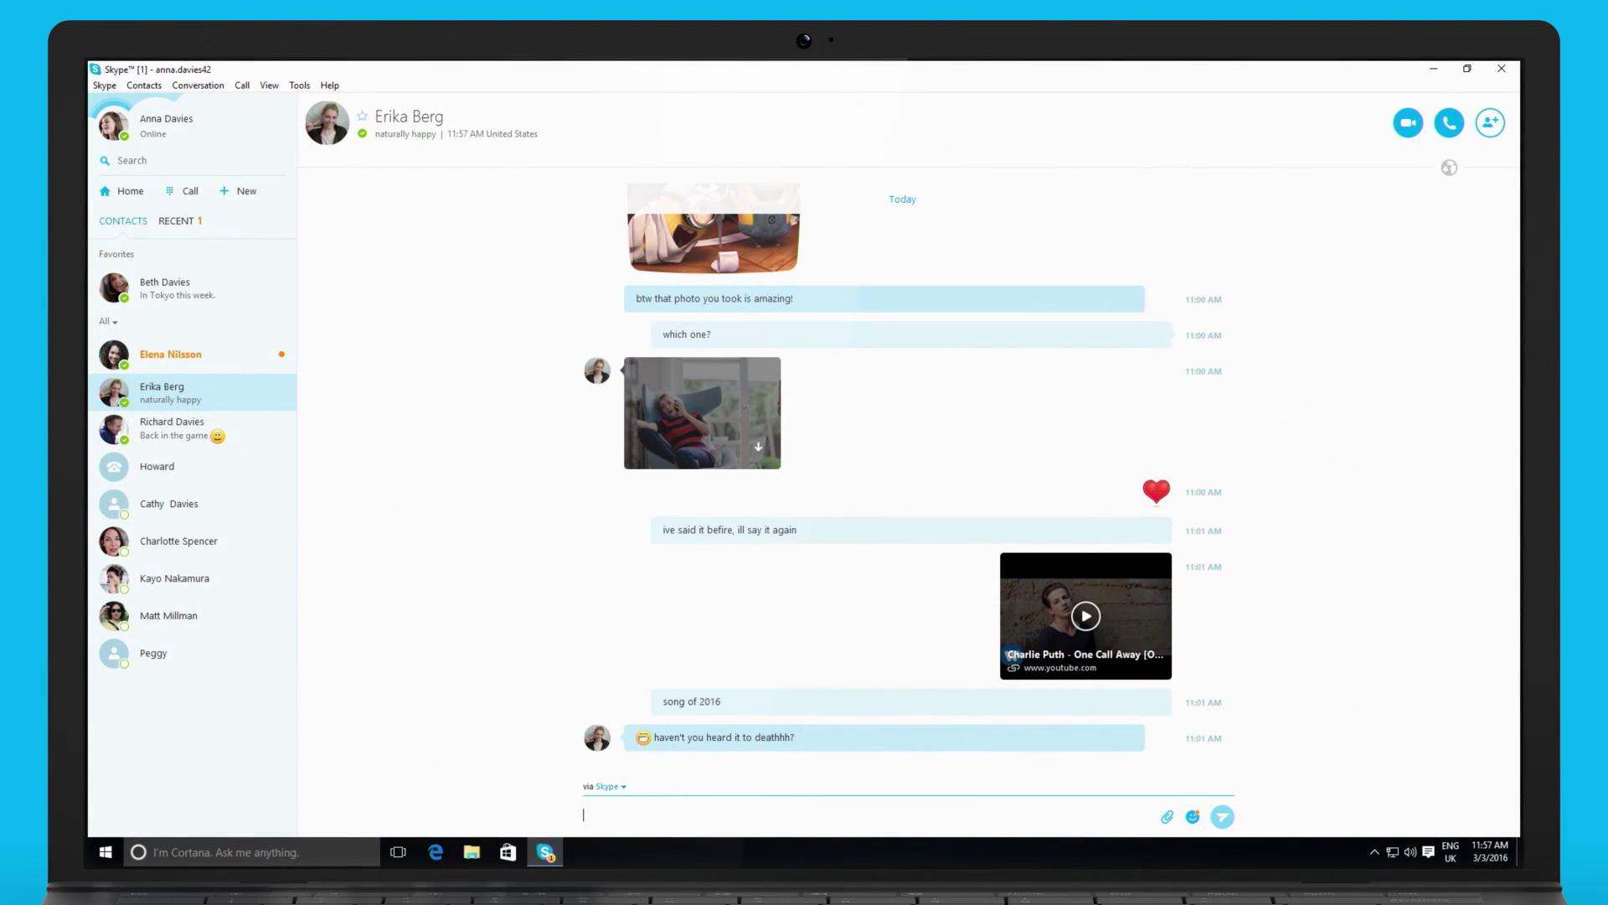
pyautogui.write('(head')
# View your own profile, then open the Tools > Options window on its general settings page.
pyautogui.click(164, 118)
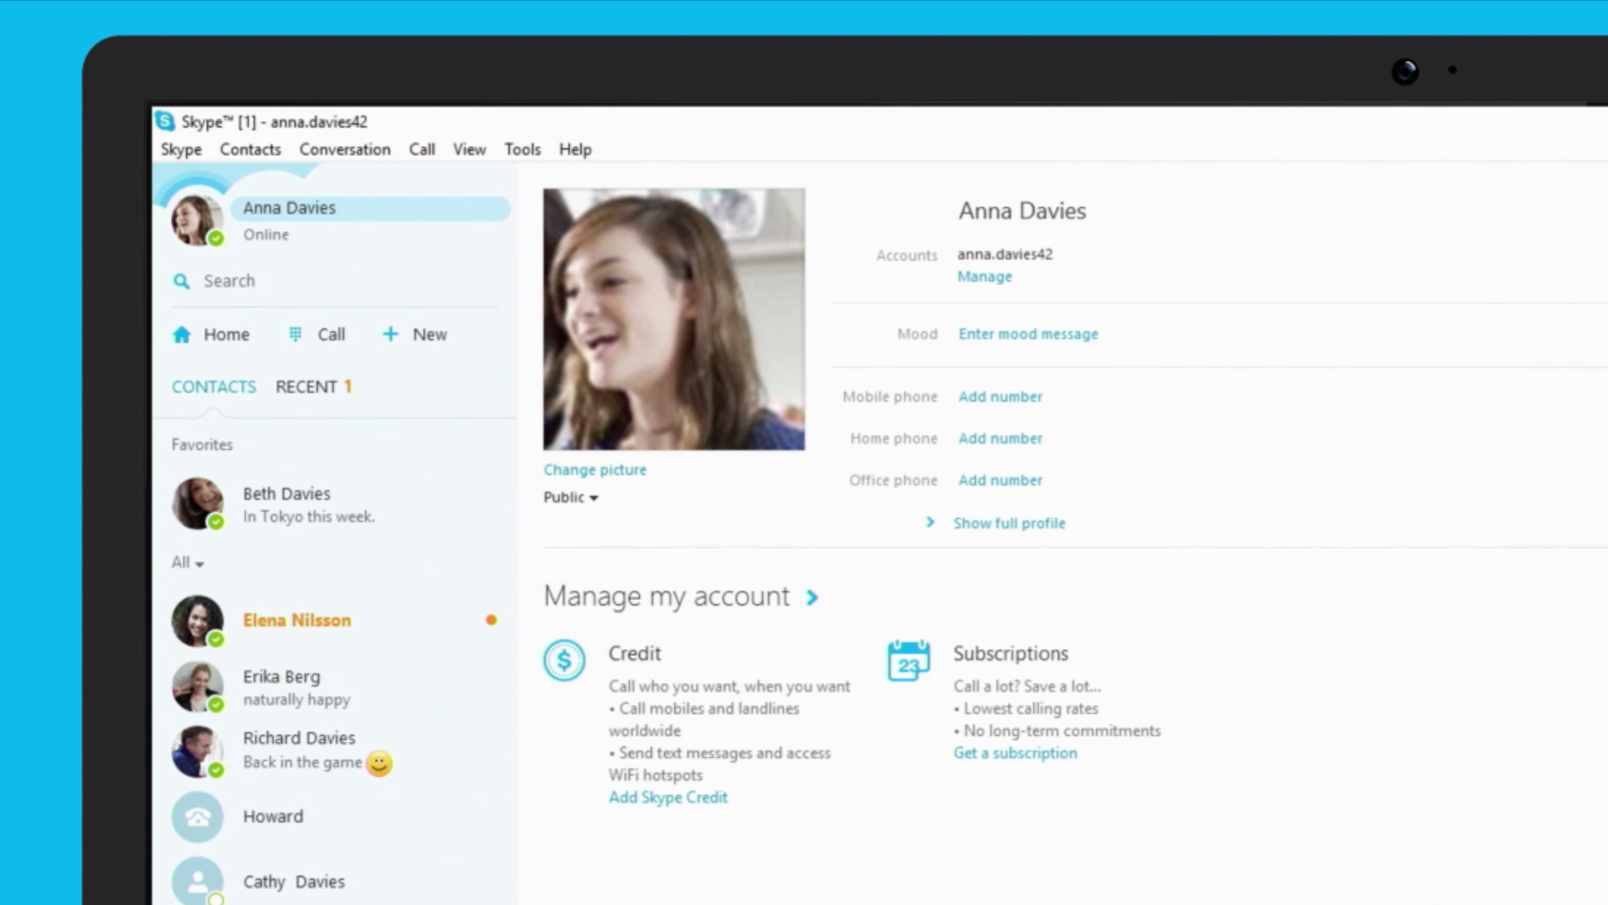
pyautogui.click(523, 148)
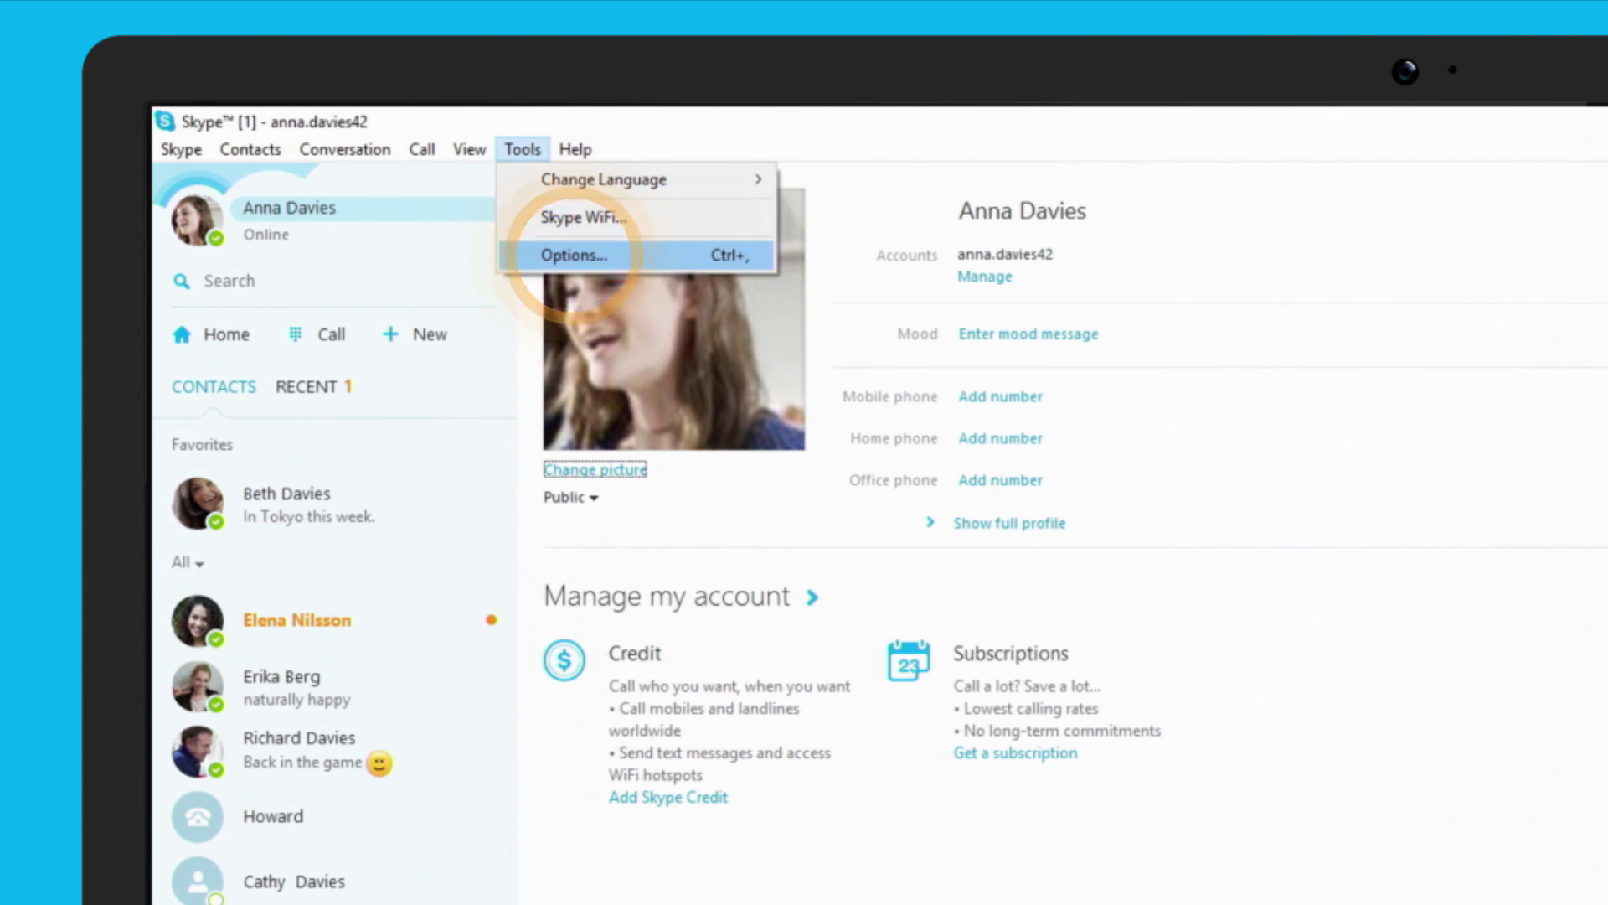
pyautogui.click(575, 254)
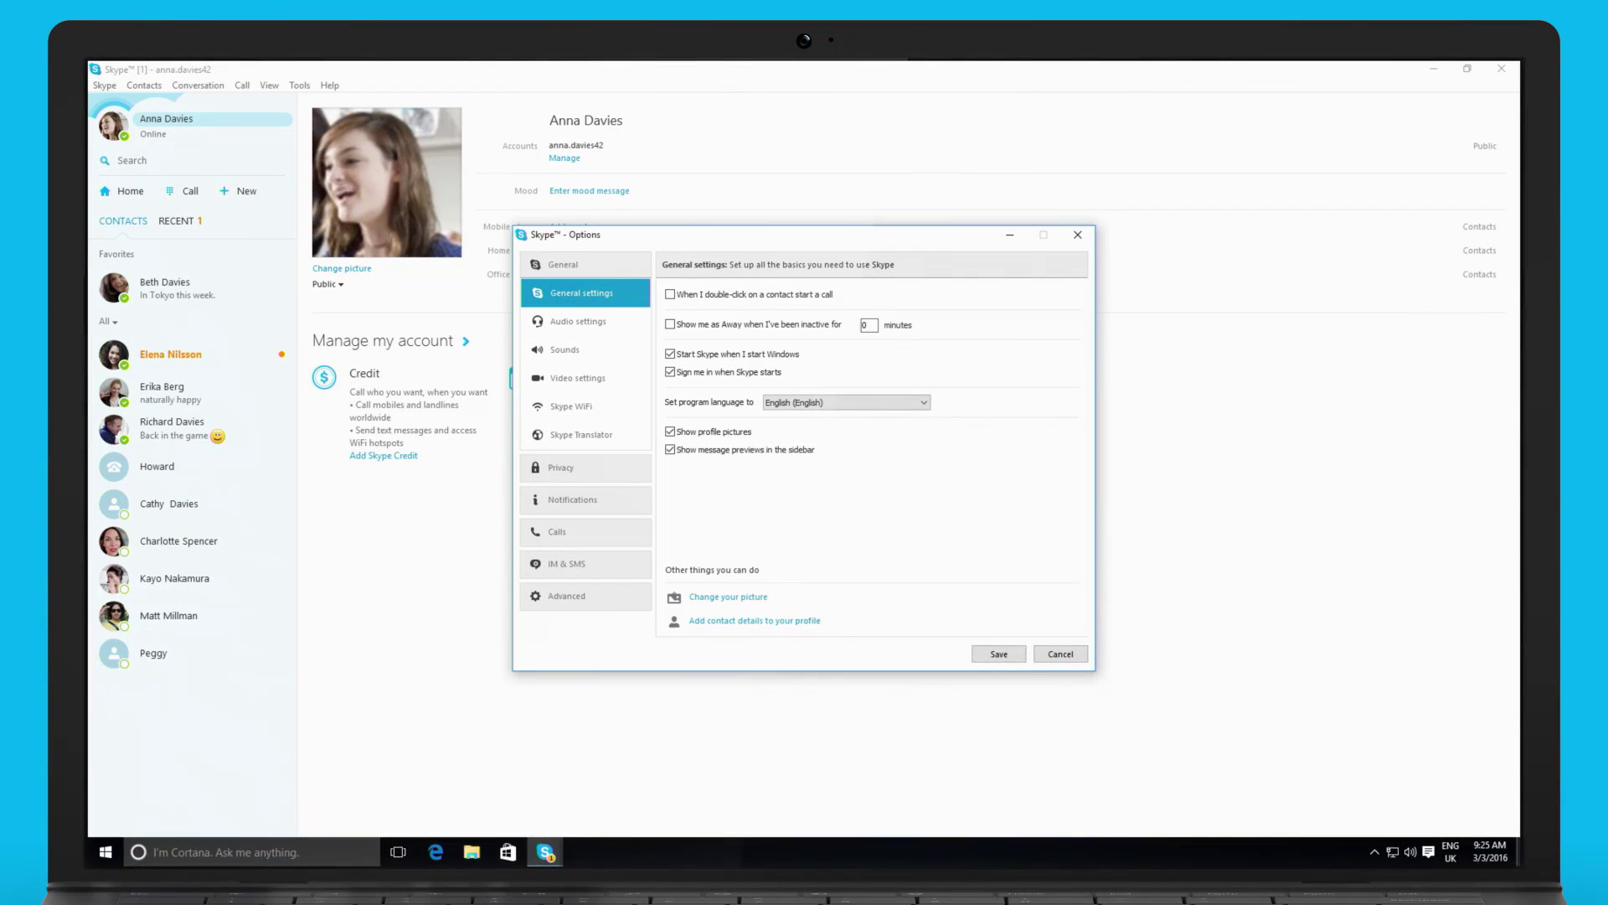